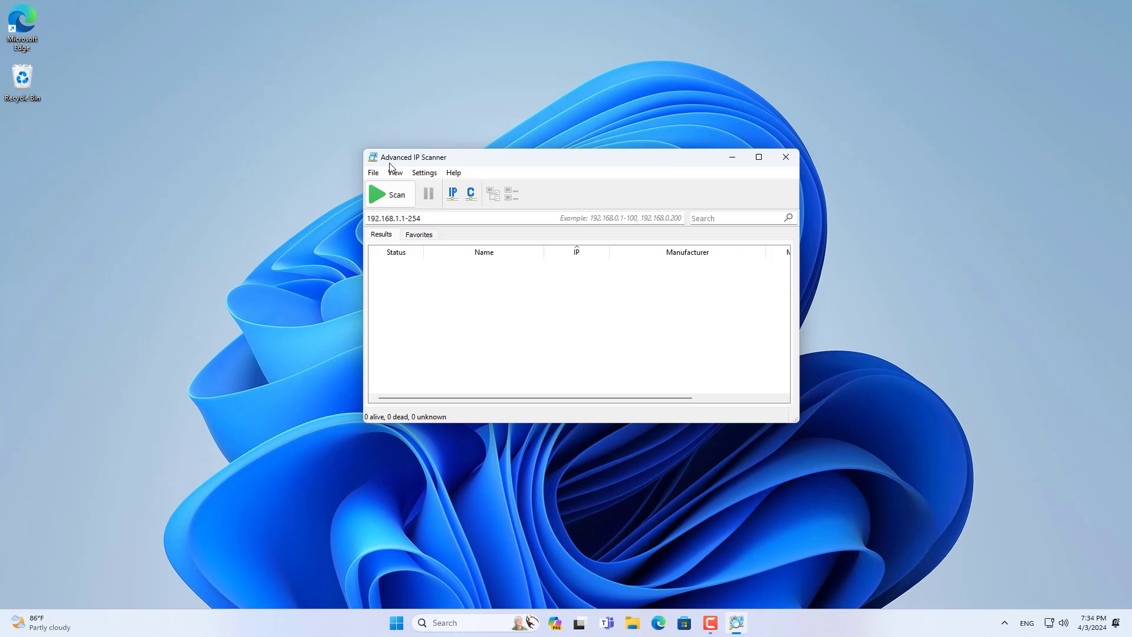
Scan the network, then open the HTTP service of the Aruba device at 192.168.1.10
{"action": "left_click", "coordinate": [396, 198]}
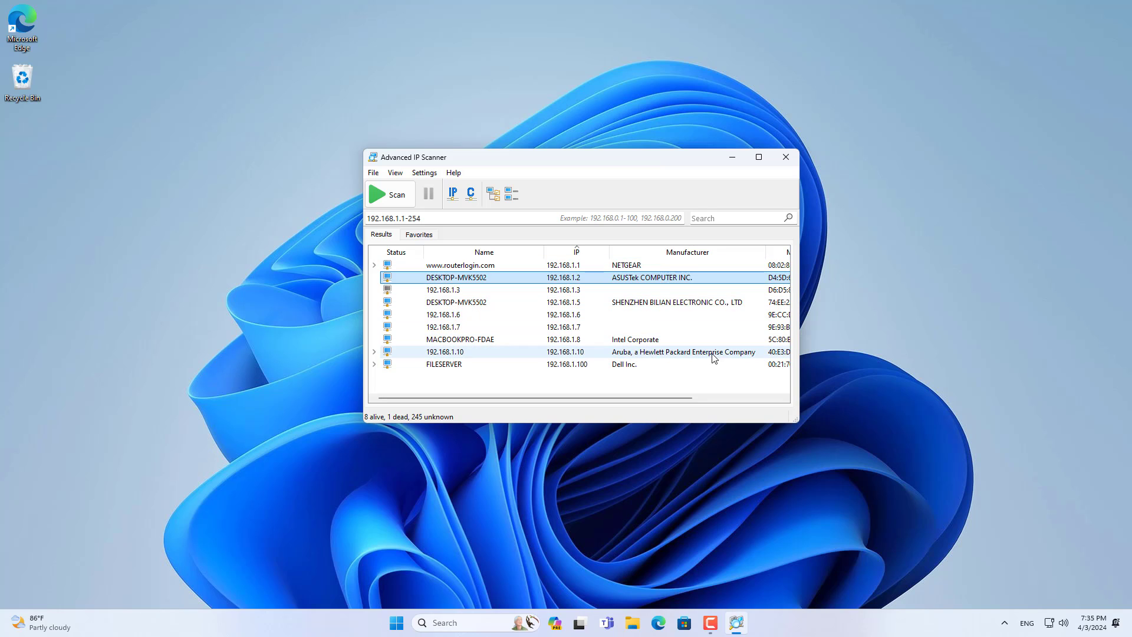
{"action": "left_click", "coordinate": [578, 354]}
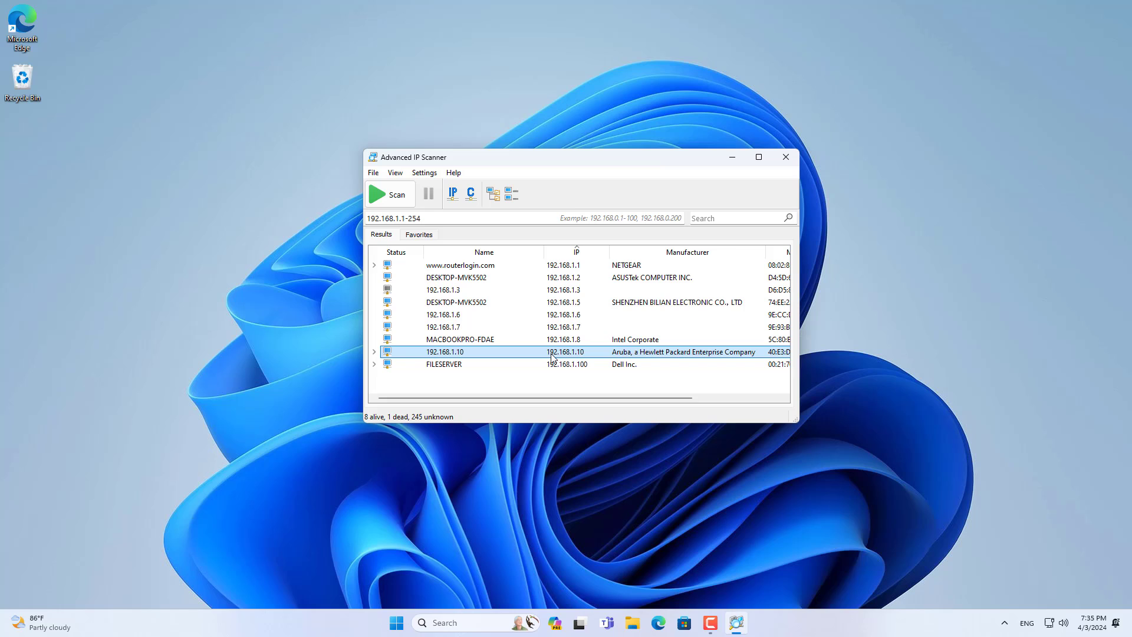
{"action": "left_click", "coordinate": [374, 352]}
{"action": "left_click", "coordinate": [449, 366]}
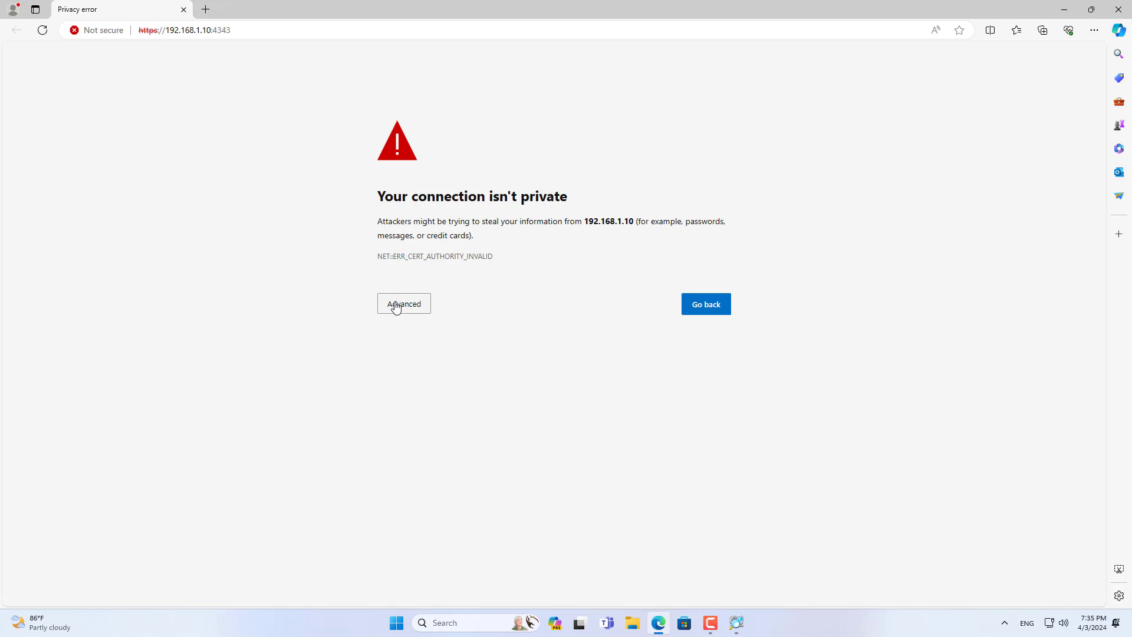
Proceed past the 192.168.1.10 certificate warning and enter the admin login credentials
{"action": "left_click", "coordinate": [397, 310]}
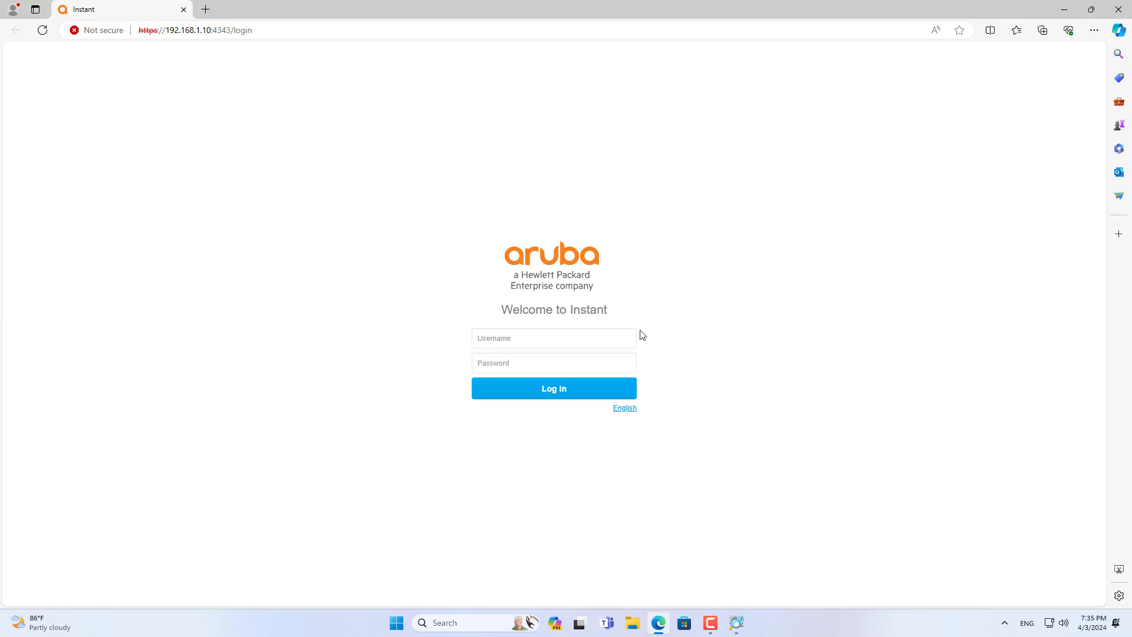
Check the entered password and log in to Aruba Instant as admin
{"action": "left_click", "coordinate": [622, 365]}
{"action": "left_click_drag", "start_coordinate": [519, 359], "coordinate": [459, 361]}
{"action": "left_click", "coordinate": [538, 393]}
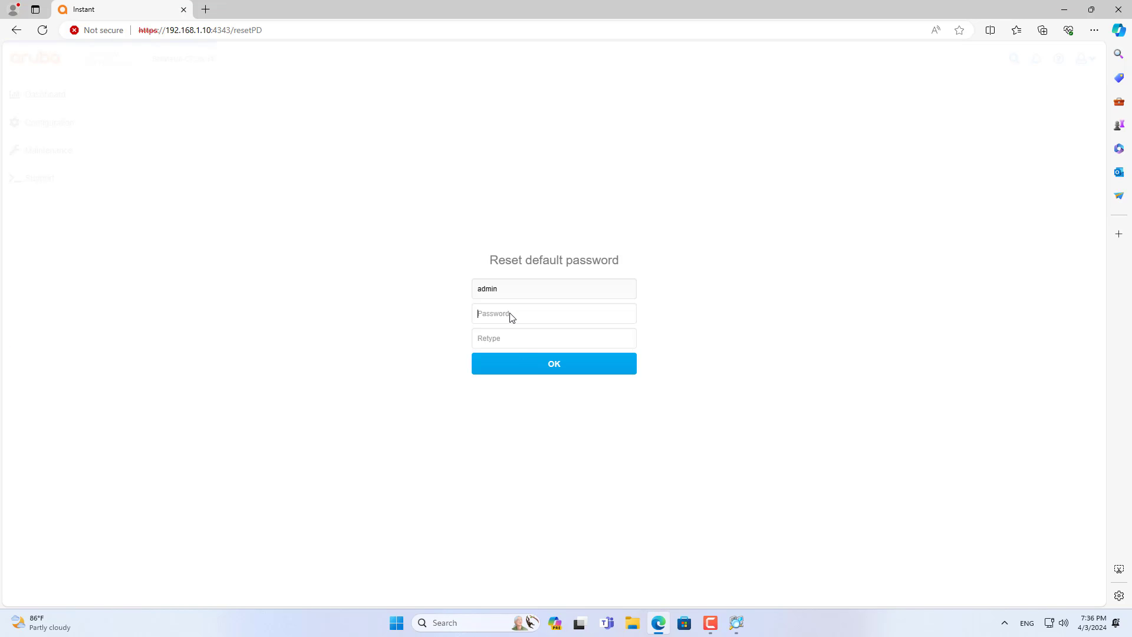
Set a new admin password, then log back in as admin with it
{"action": "left_click", "coordinate": [545, 365]}
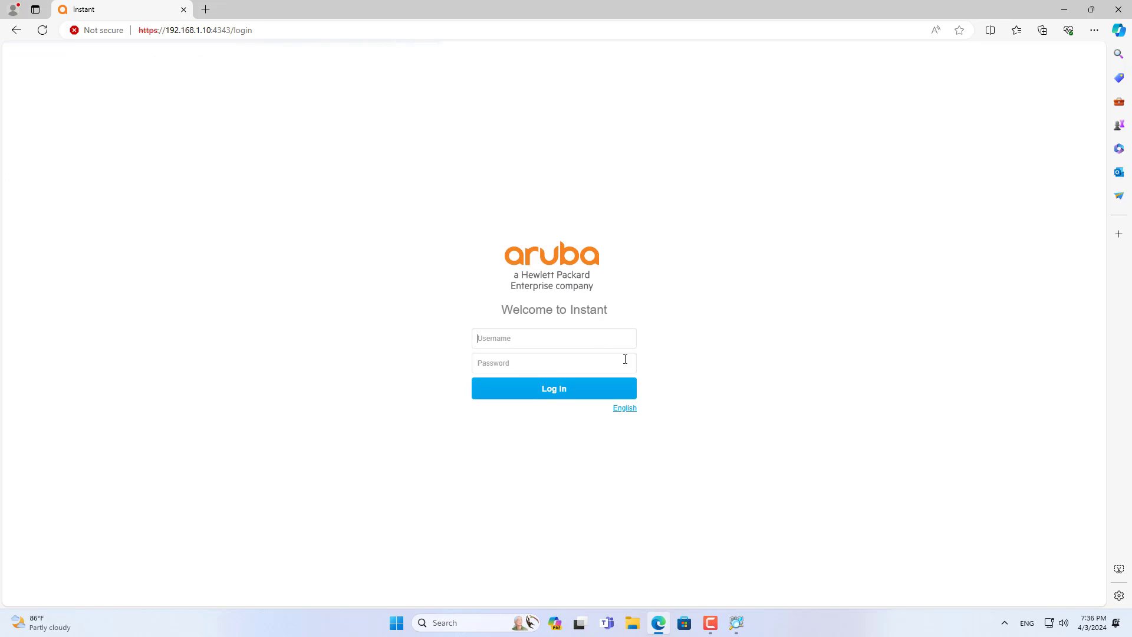
{"action": "type", "text": "admin"}
{"action": "key", "text": "Tab"}
{"action": "type", "text": "C"}
{"action": "left_click", "coordinate": [544, 393]}
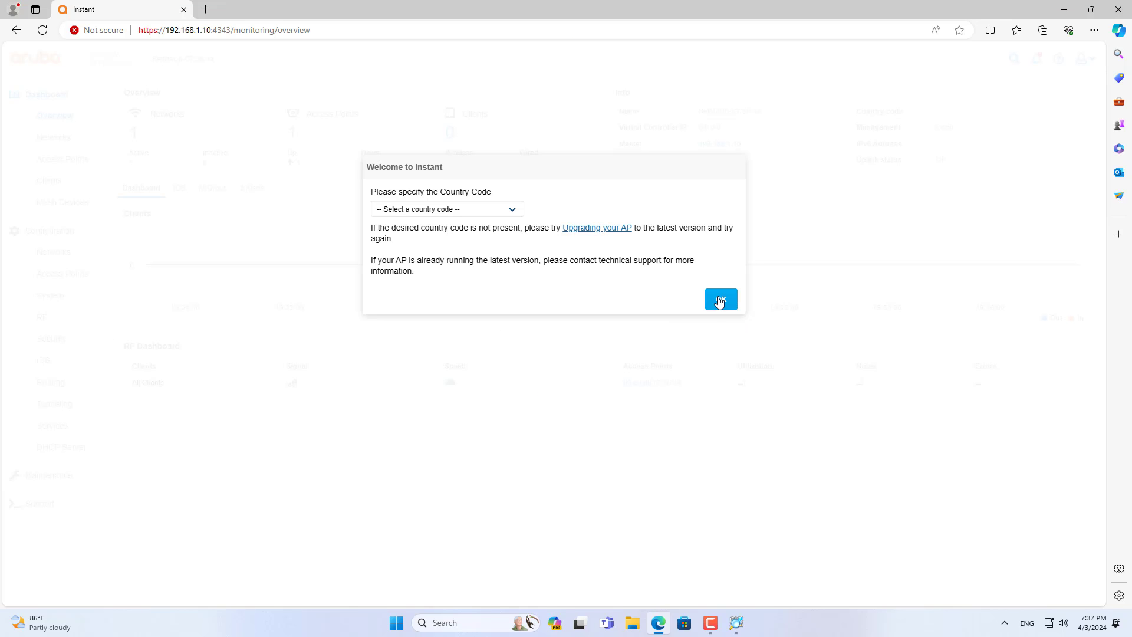
Choose country code AW - Aruba and decline the Enable Cloud Management offer
{"action": "left_click", "coordinate": [489, 210]}
{"action": "key", "text": "Down"}
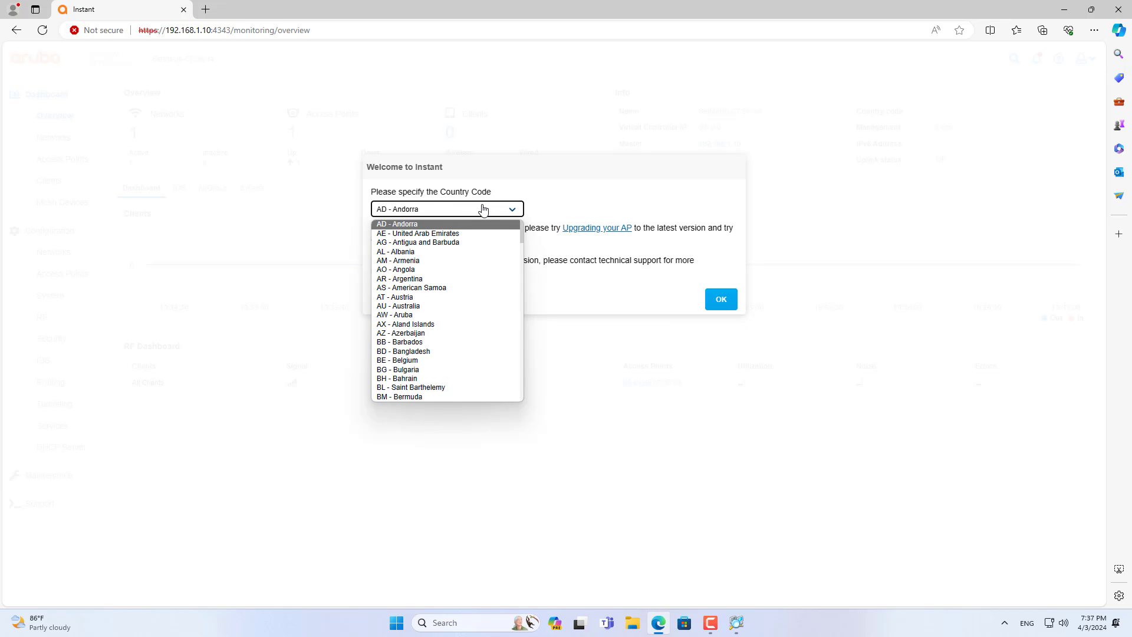
{"action": "left_click", "coordinate": [434, 316]}
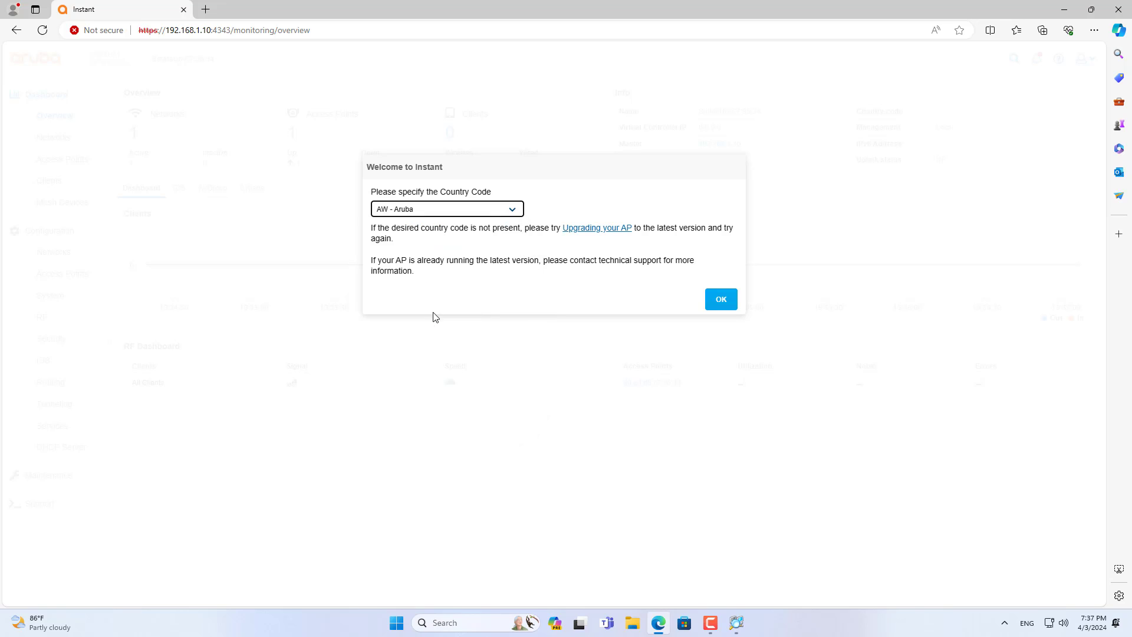
{"action": "left_click", "coordinate": [721, 304]}
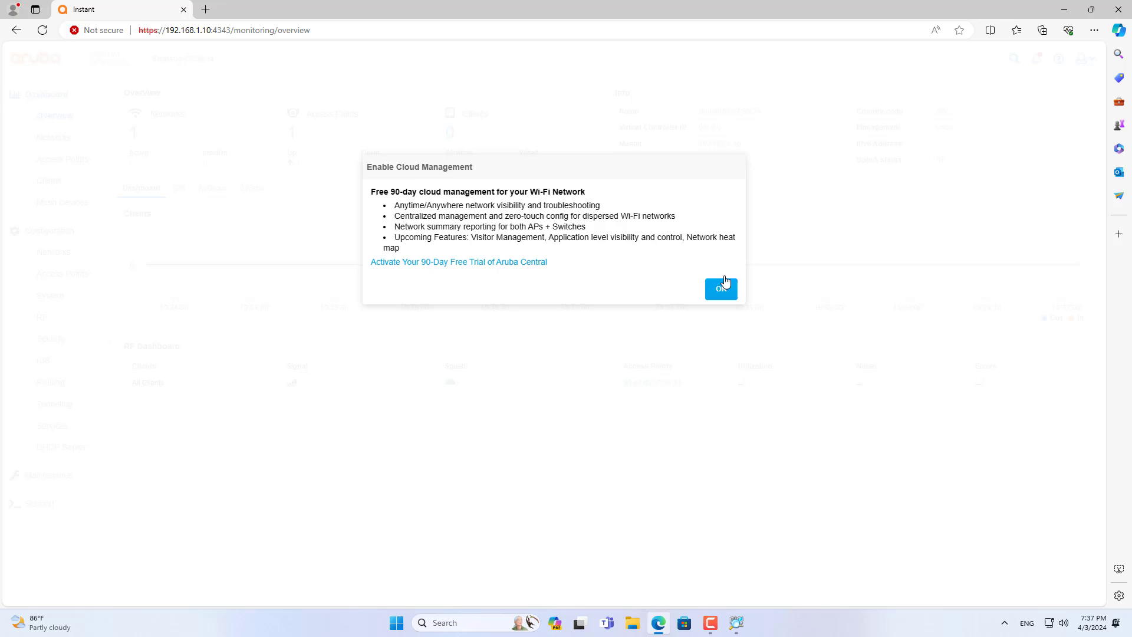
{"action": "left_click", "coordinate": [728, 291]}
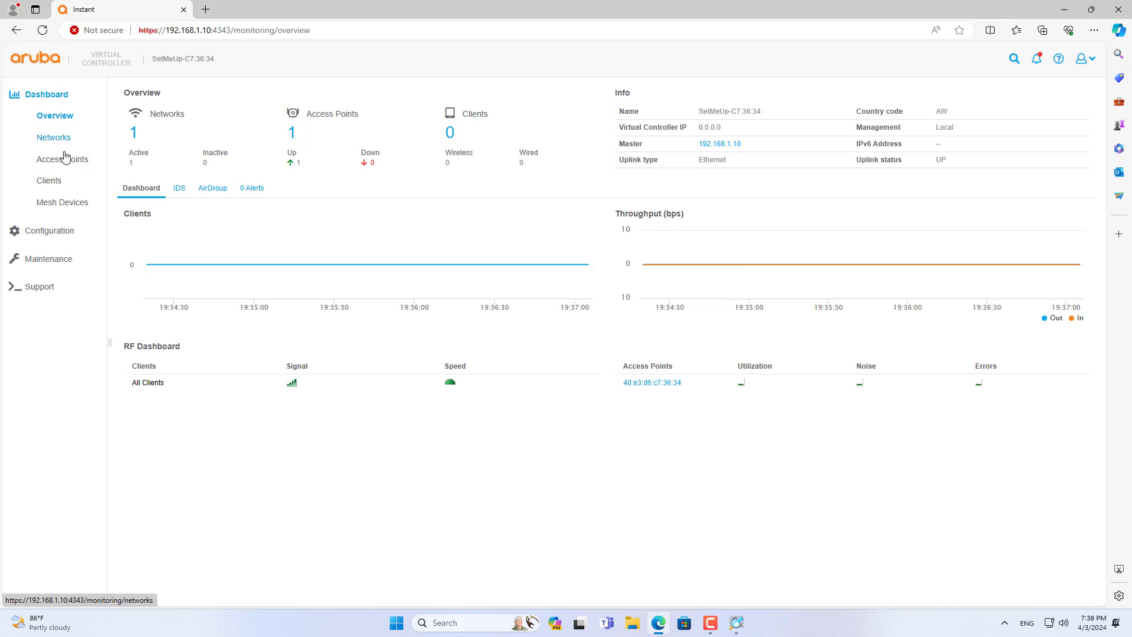
Add a new wireless Employee network named ARUBA, keeping the default VLAN settings
{"action": "left_click", "coordinate": [55, 234]}
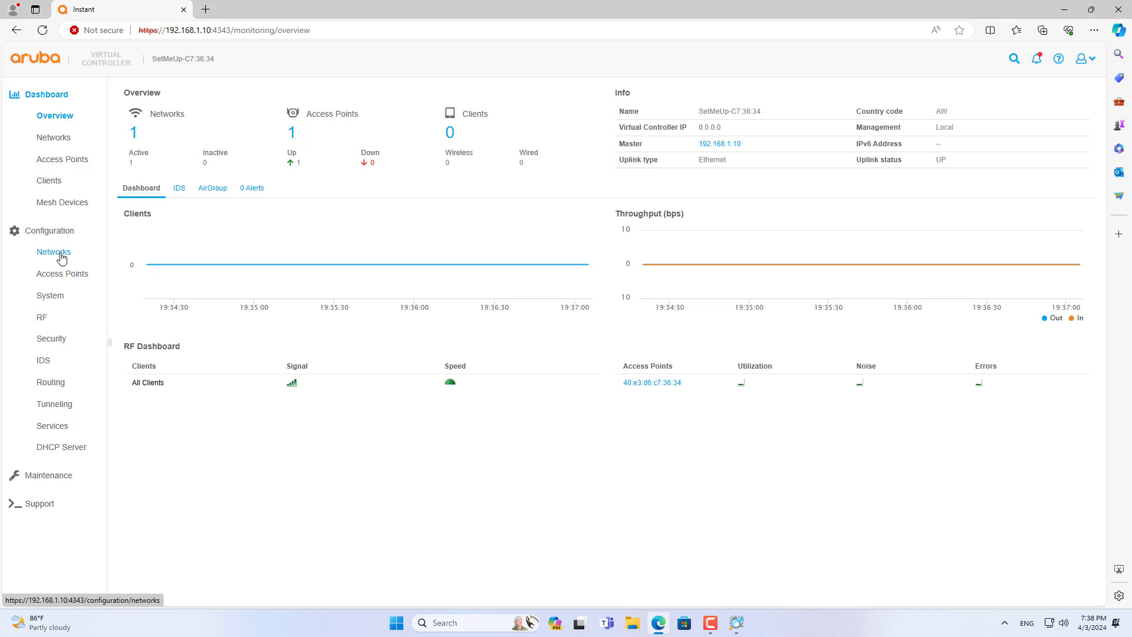
{"action": "left_click", "coordinate": [65, 259]}
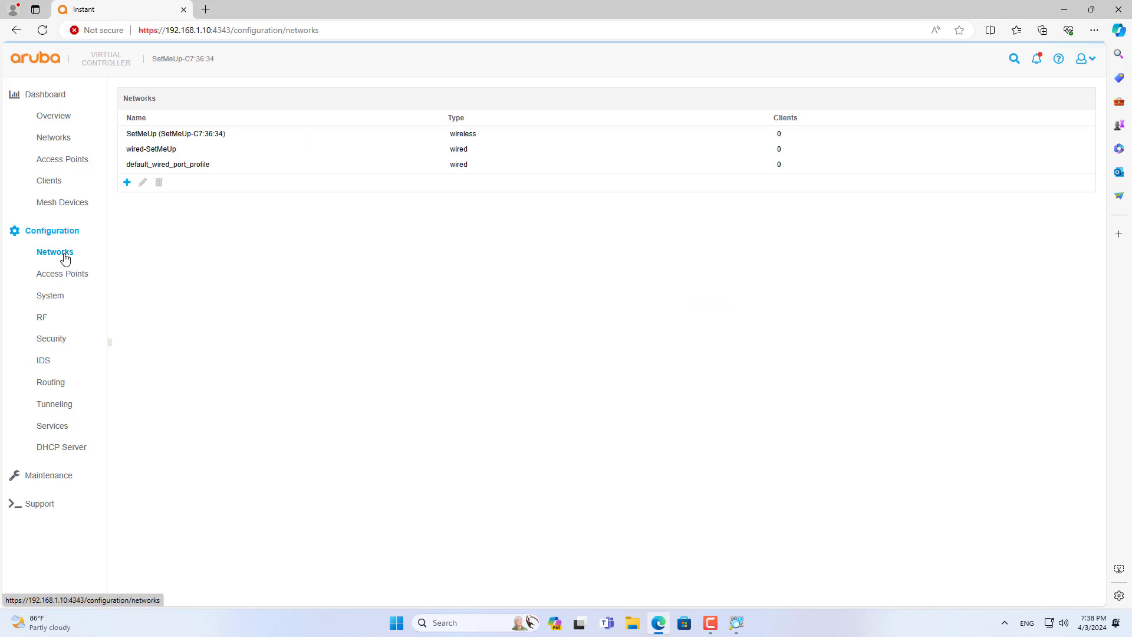
{"action": "left_click", "coordinate": [127, 182]}
{"action": "type", "text": "ARUBA"}
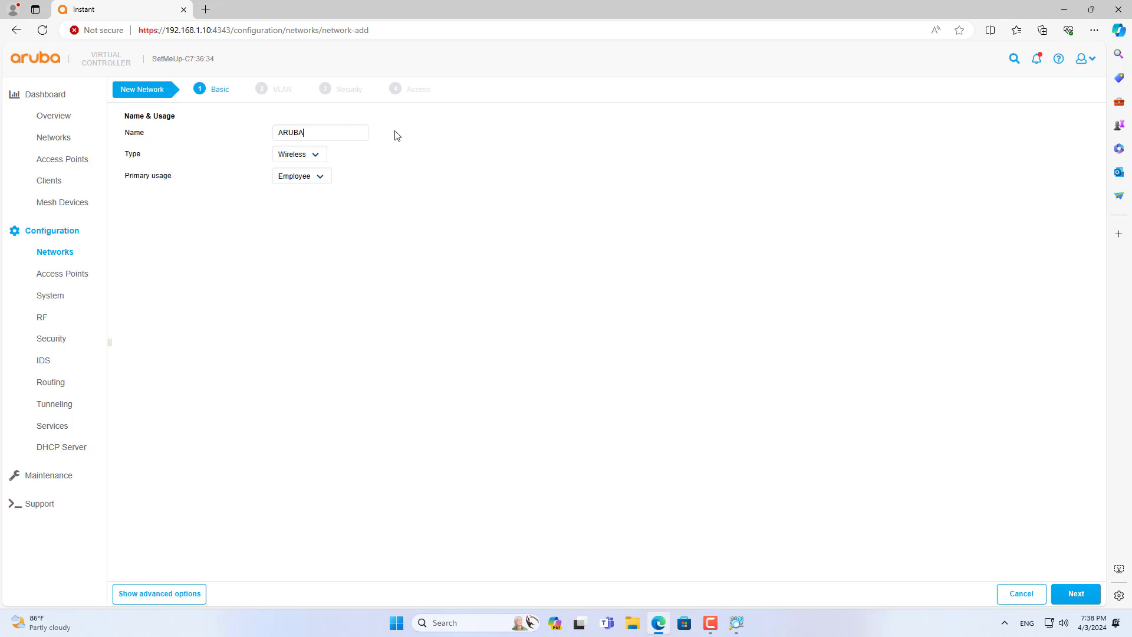
{"action": "left_click_drag", "start_coordinate": [326, 133], "coordinate": [213, 136]}
{"action": "left_click", "coordinate": [1061, 597]}
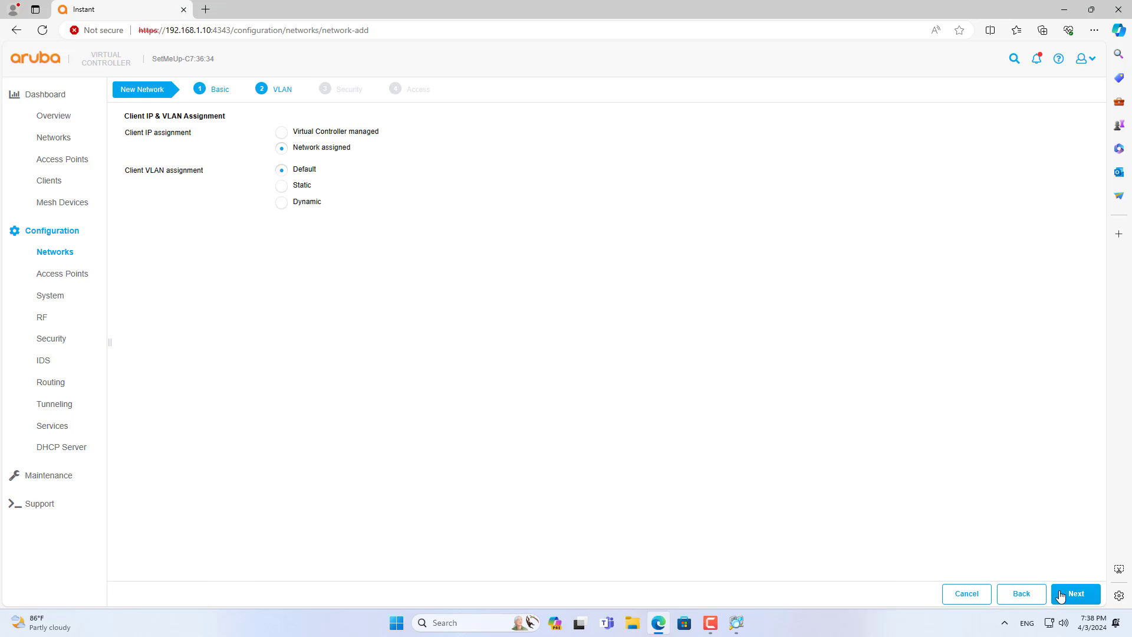
{"action": "left_click", "coordinate": [1071, 596]}
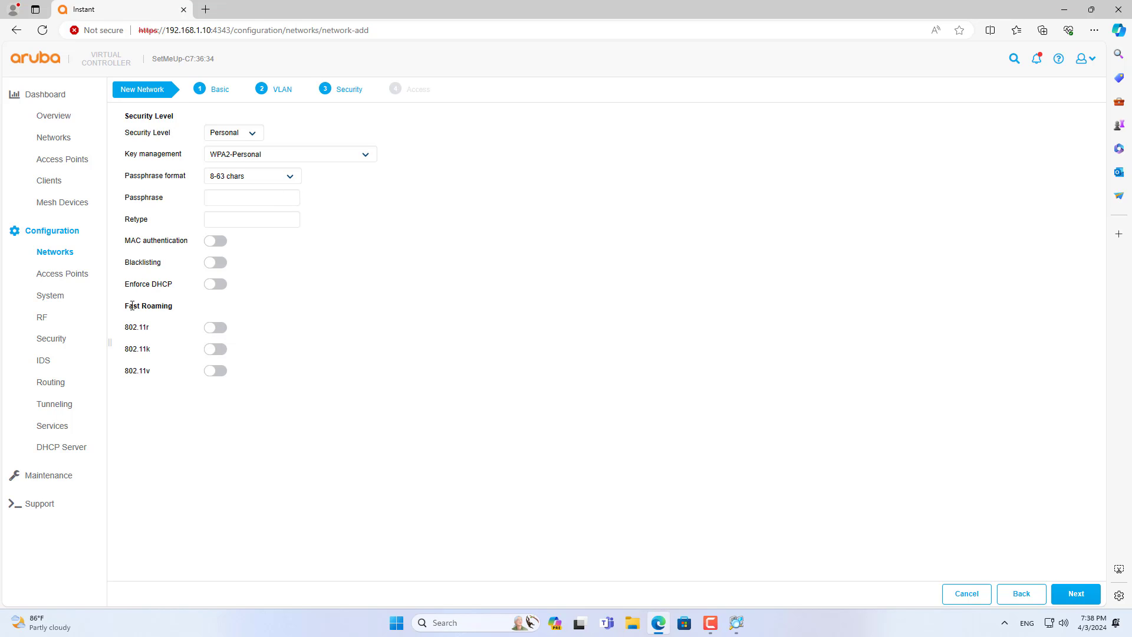
Enable 802.11r, 802.11k and 802.11v fast roaming on the ARUBA network
{"action": "left_click_drag", "start_coordinate": [125, 306], "coordinate": [172, 306]}
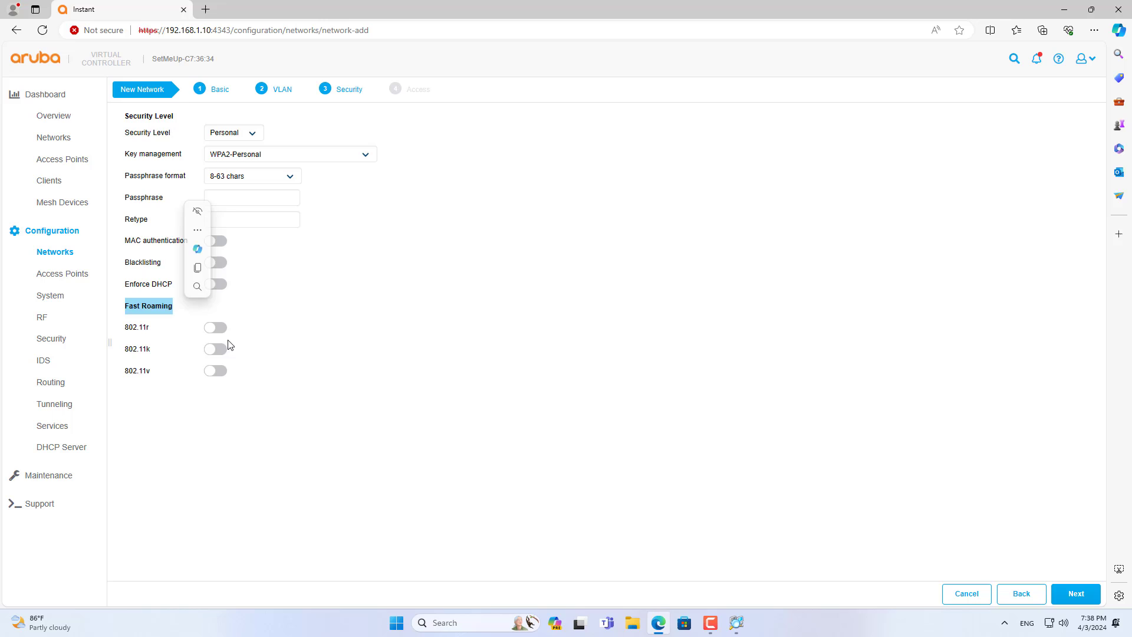
{"action": "left_click", "coordinate": [217, 329]}
{"action": "left_click", "coordinate": [219, 372]}
{"action": "left_click", "coordinate": [222, 395]}
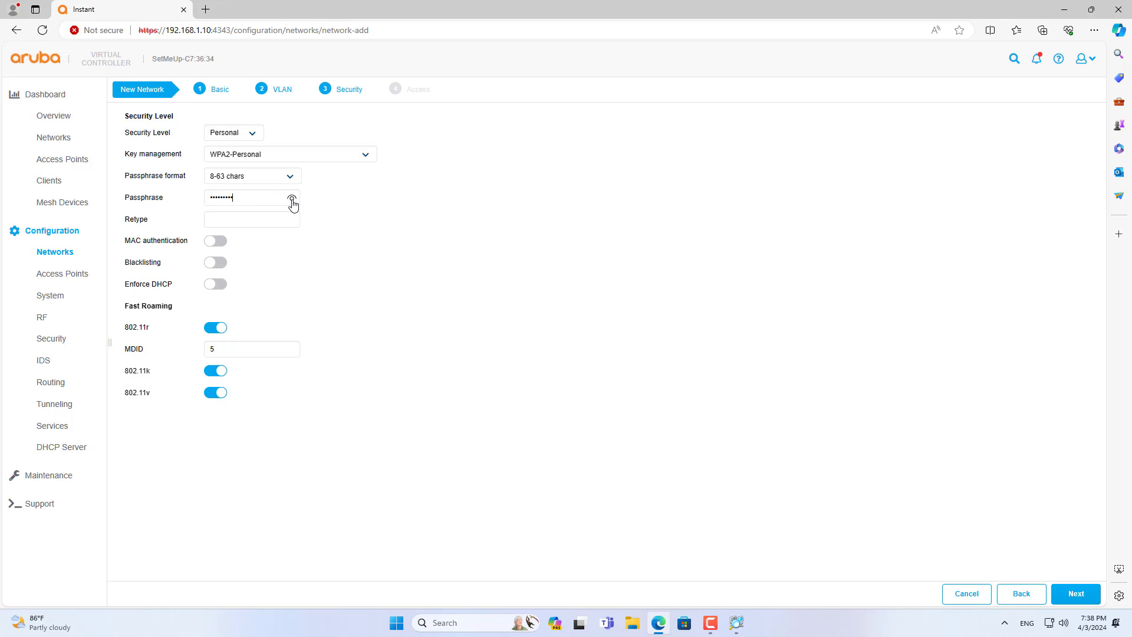
Enter and confirm the ARUBA network passphrase, continuing to access rules
{"action": "left_click_drag", "start_coordinate": [293, 204], "coordinate": [182, 202]}
{"action": "left_click", "coordinate": [253, 225]}
{"action": "type", "text": "p"}
{"action": "left_click", "coordinate": [292, 220]}
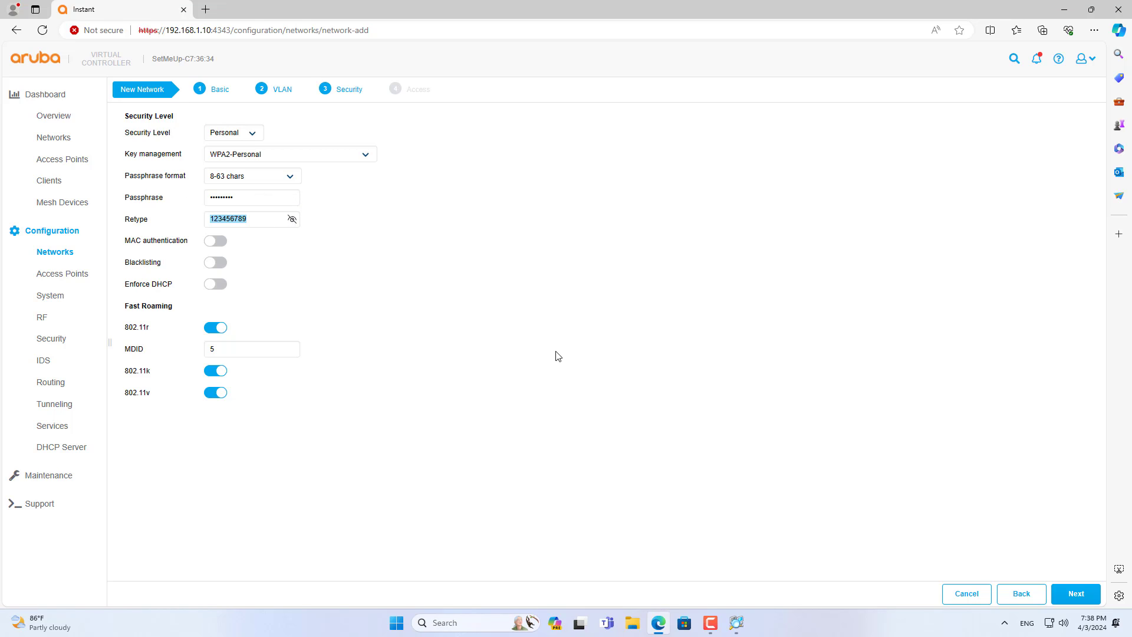
{"action": "left_click", "coordinate": [1093, 603]}
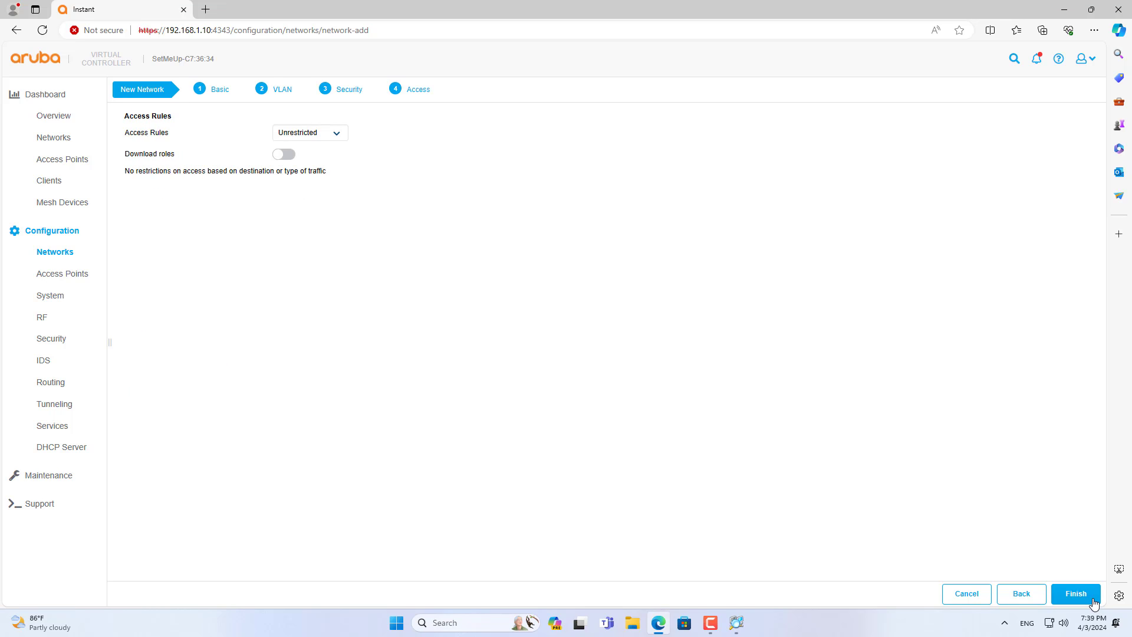
Finish the ARUBA network and select the 192.168.1.10 access point in the Access Points list
{"action": "left_click", "coordinate": [1075, 593]}
{"action": "left_click", "coordinate": [169, 152]}
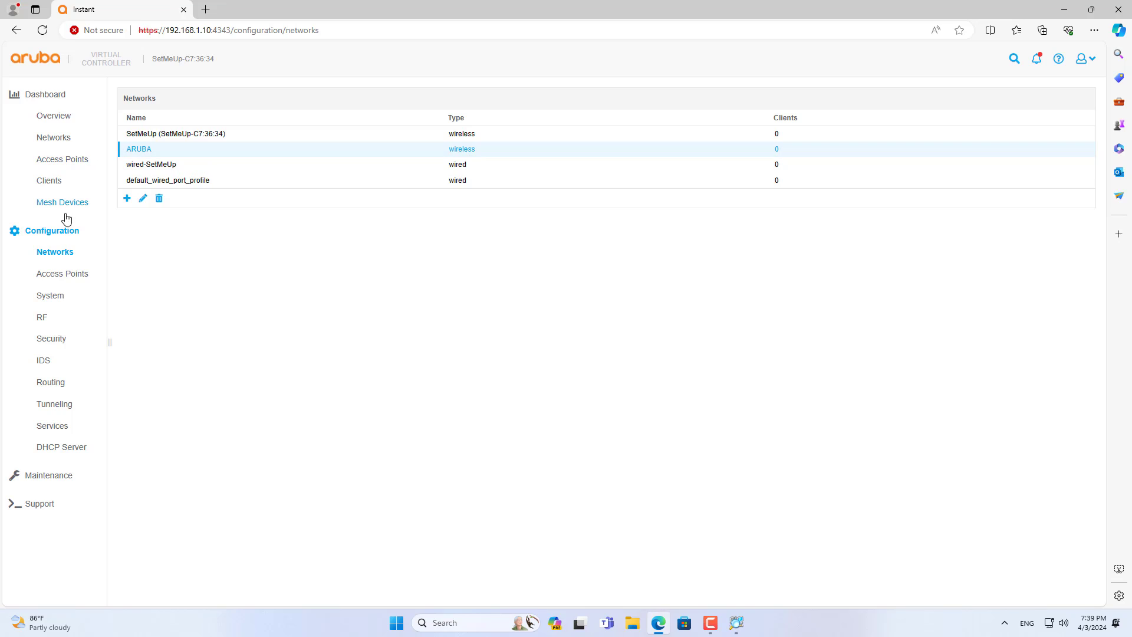
{"action": "left_click", "coordinate": [73, 280]}
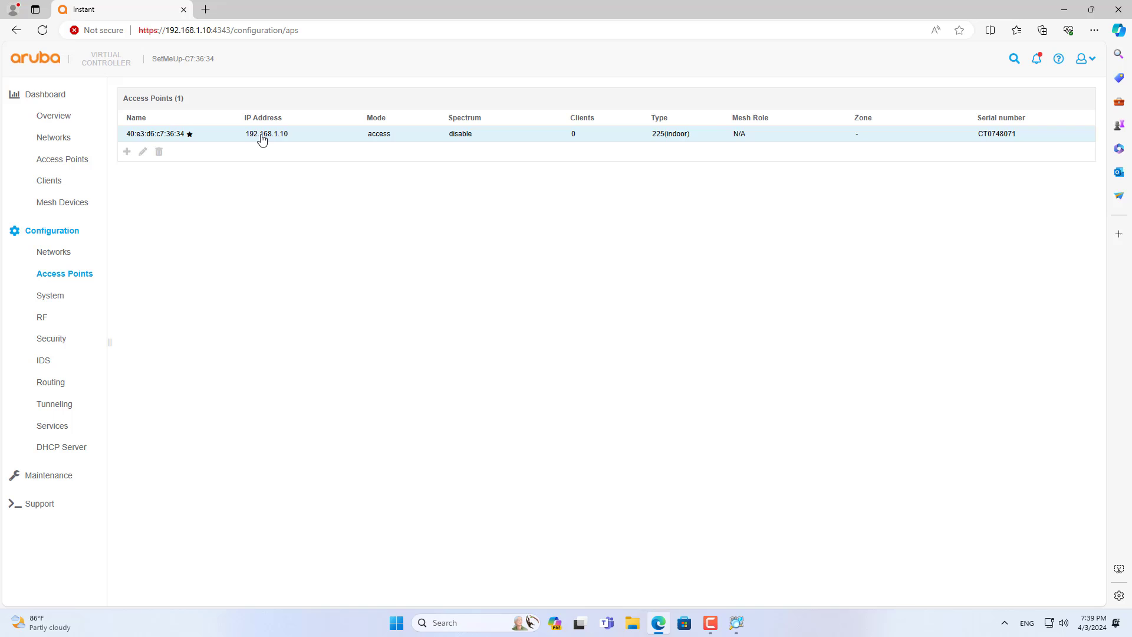
{"action": "left_click", "coordinate": [262, 139]}
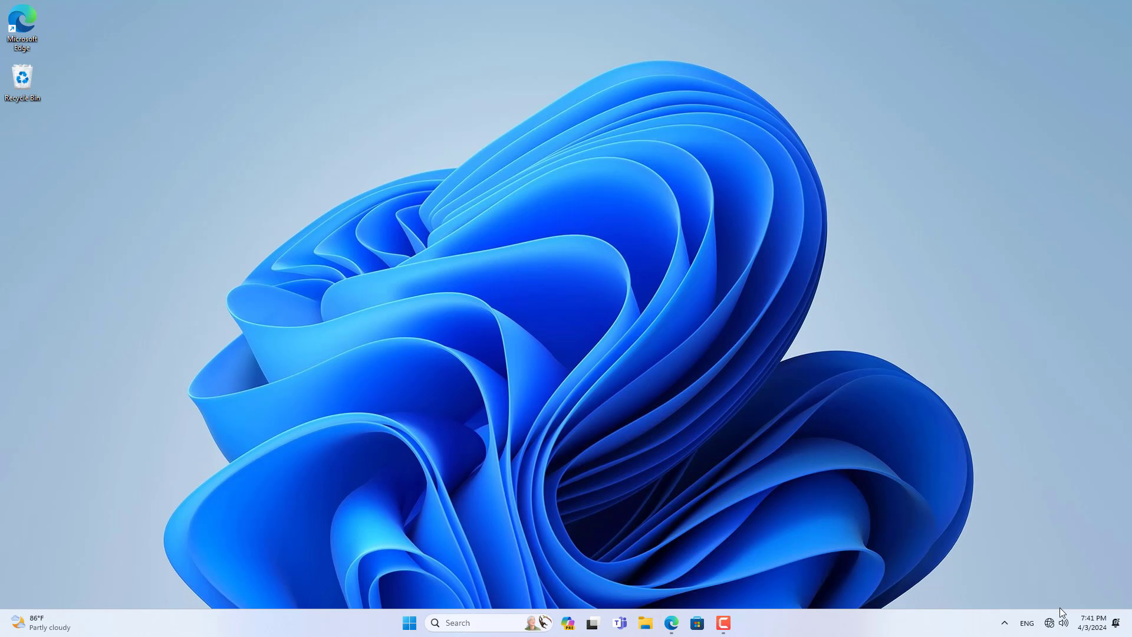
Join the PC to the ARUBA Wi-Fi network by entering its security key
{"action": "left_click", "coordinate": [1052, 626]}
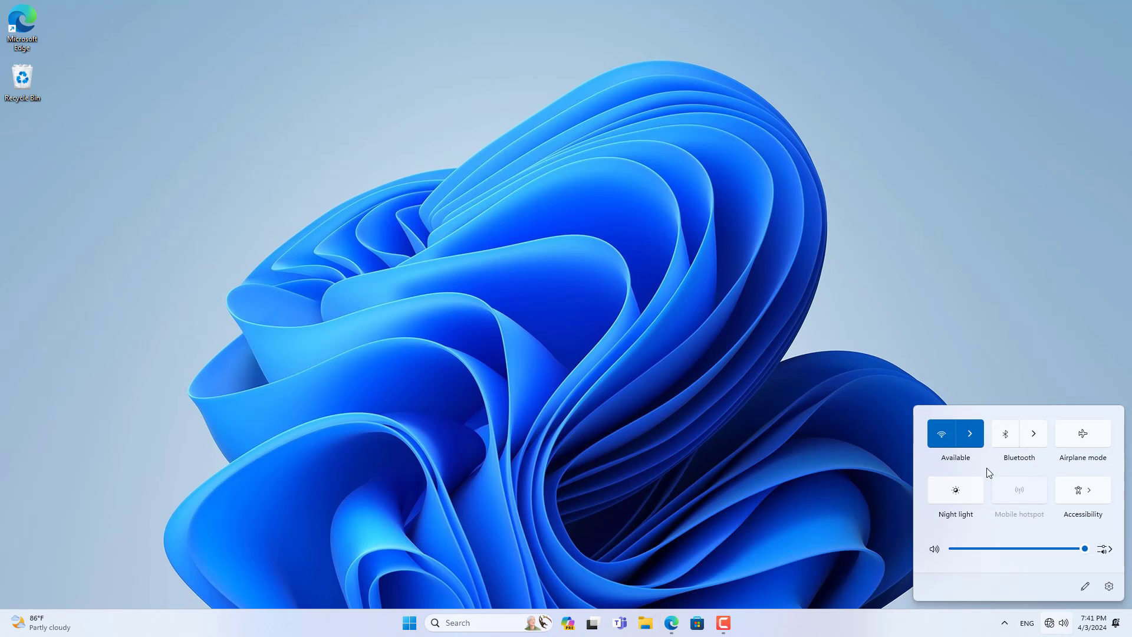
{"action": "left_click", "coordinate": [972, 437]}
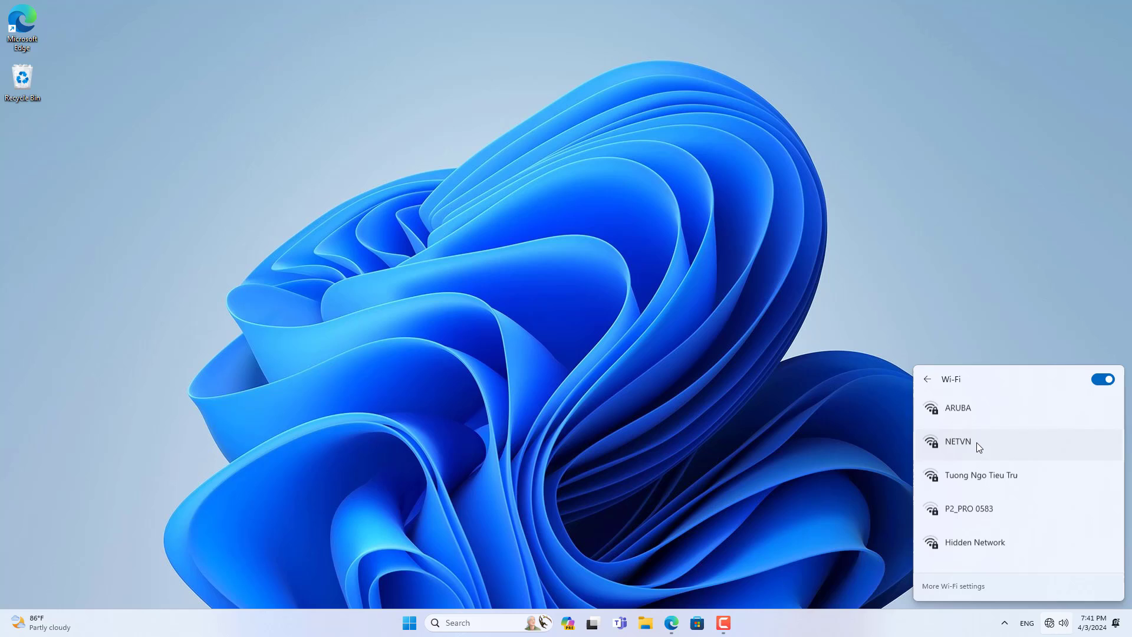
{"action": "left_click", "coordinate": [969, 407]}
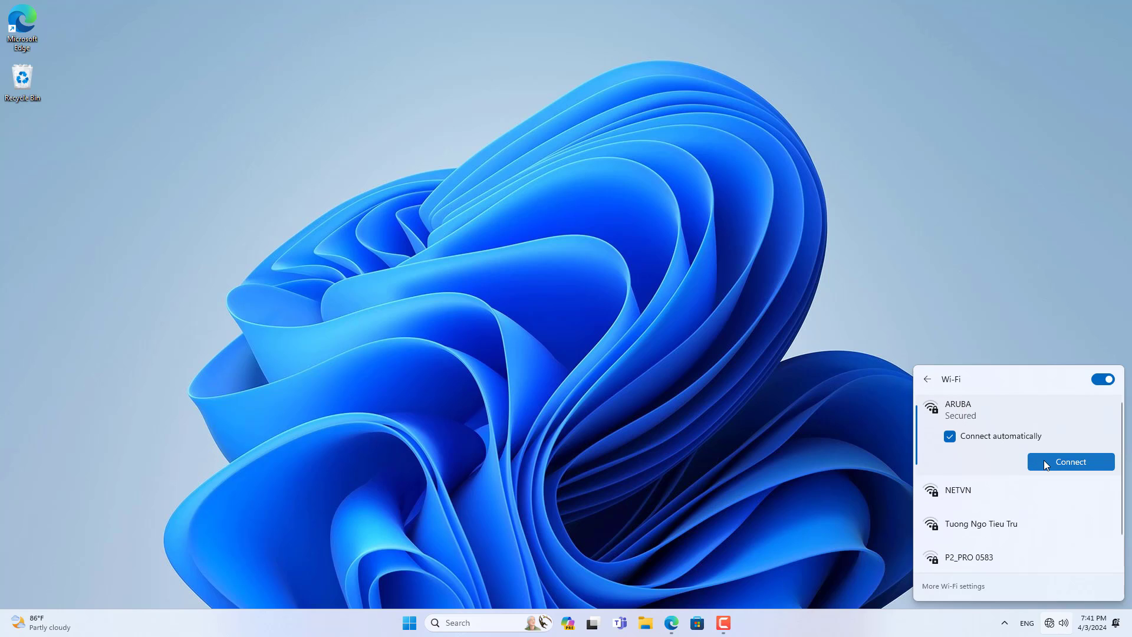
{"action": "left_click", "coordinate": [1037, 460]}
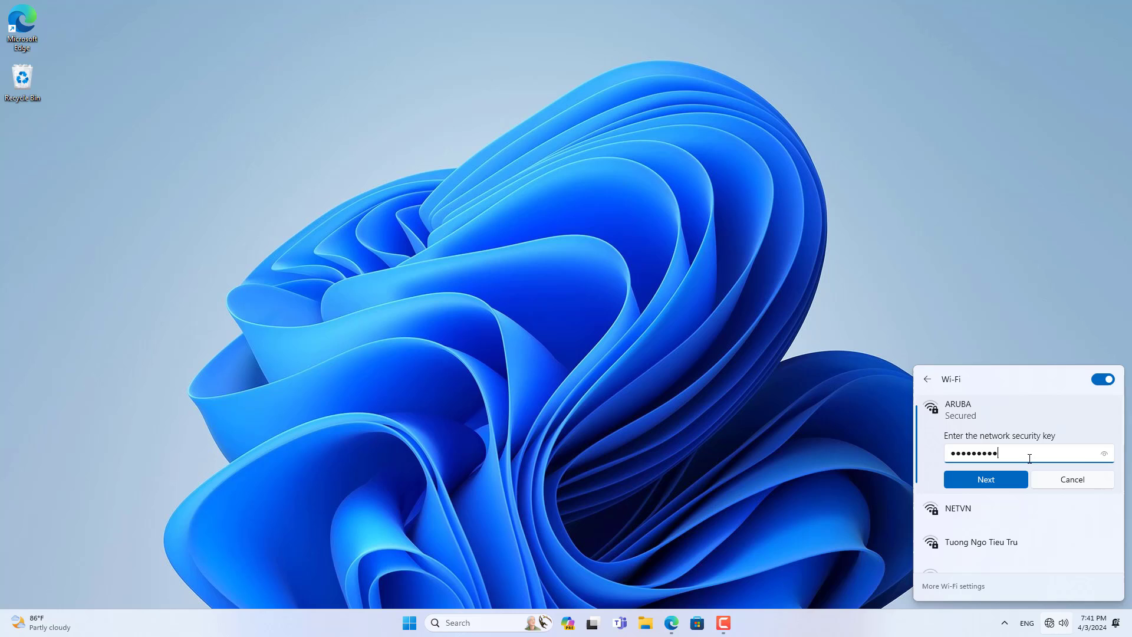
{"action": "left_click", "coordinate": [1103, 453]}
{"action": "left_click", "coordinate": [1008, 481]}
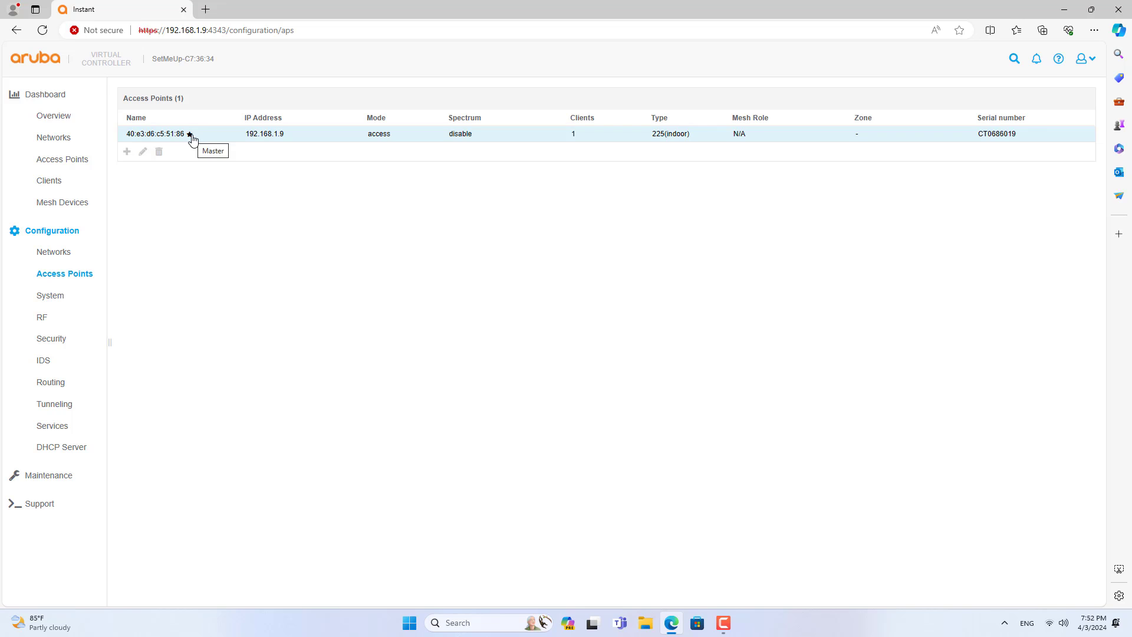
Refresh the Access Points list to see both APs, with 192.168.1.9 as master
{"action": "left_click", "coordinate": [46, 252]}
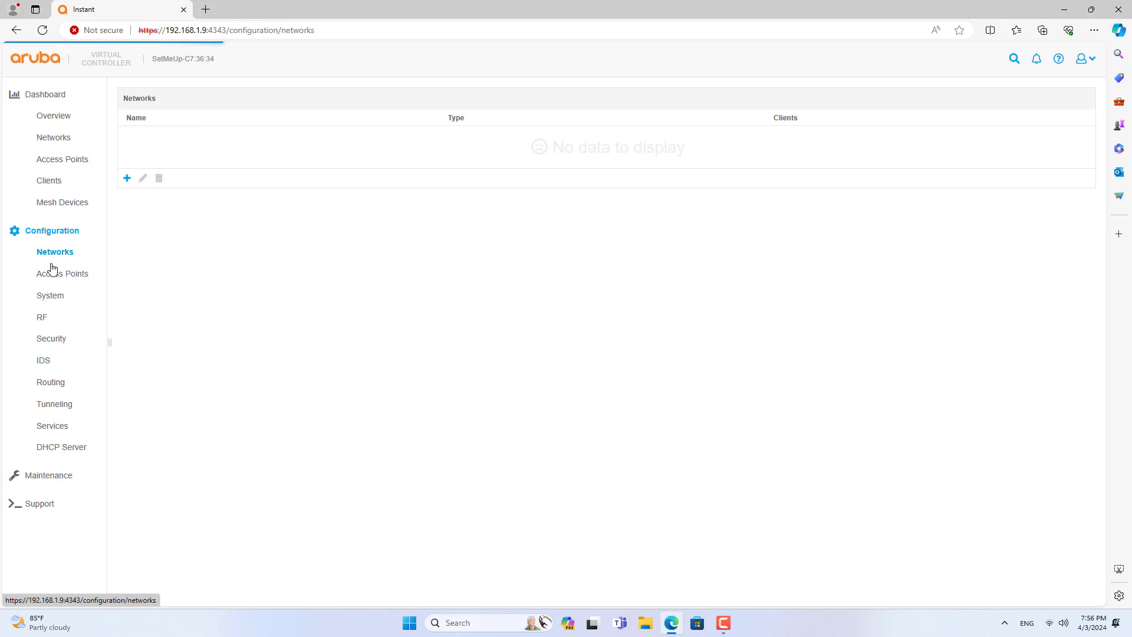
{"action": "left_click", "coordinate": [62, 279]}
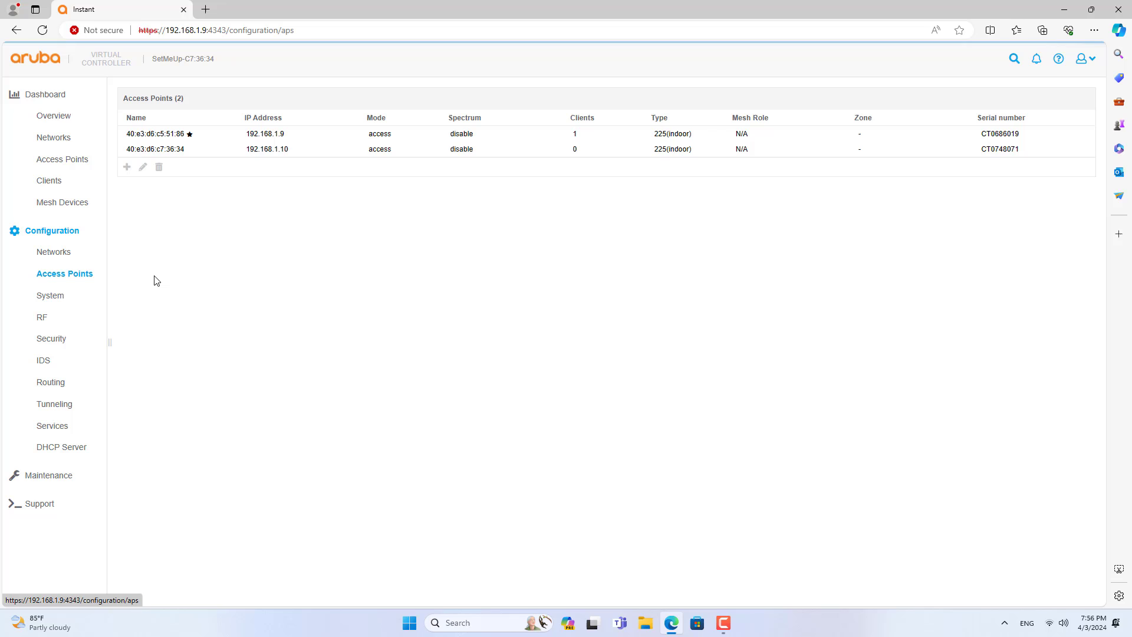